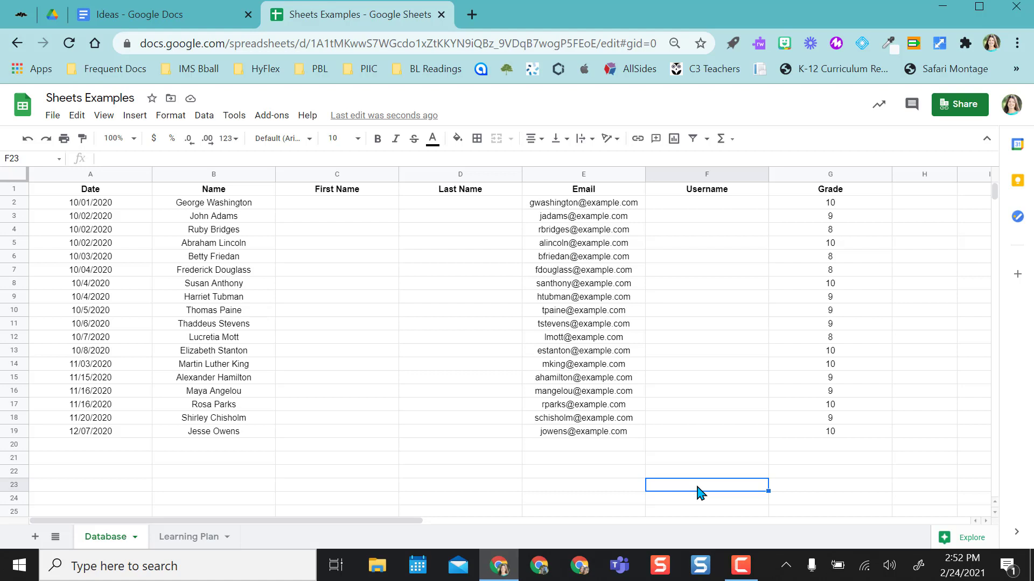
Step: Enter George and John in C2:C3, then accept Smart Fill for the remaining first names
click(337, 212)
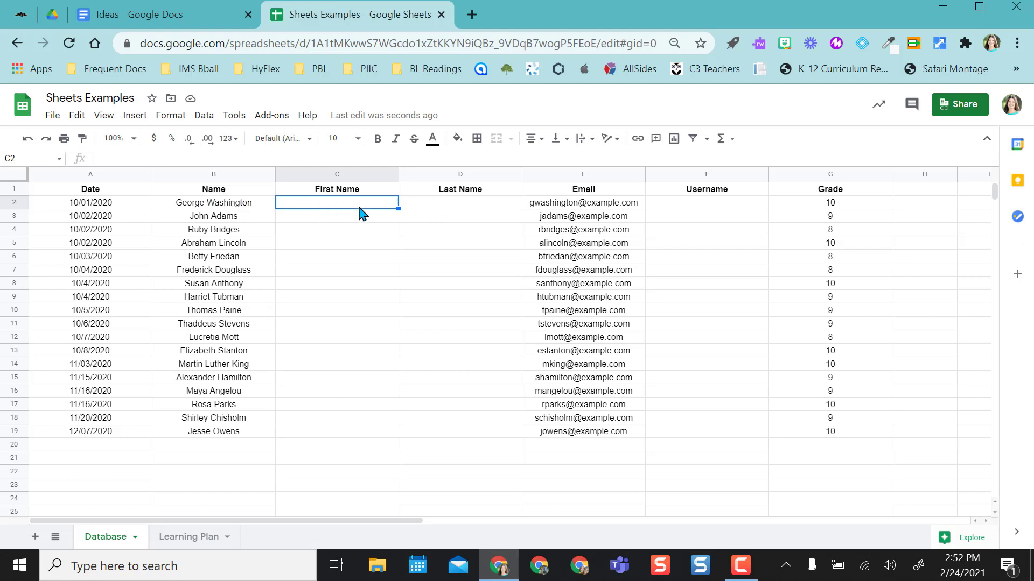
text(George)
key(Return)
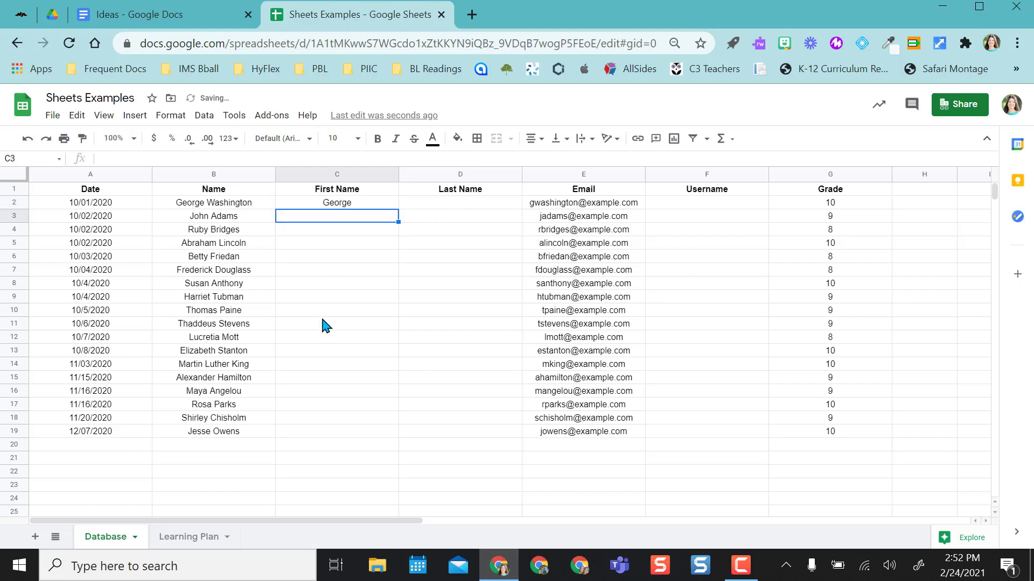
text(John)
key(Return)
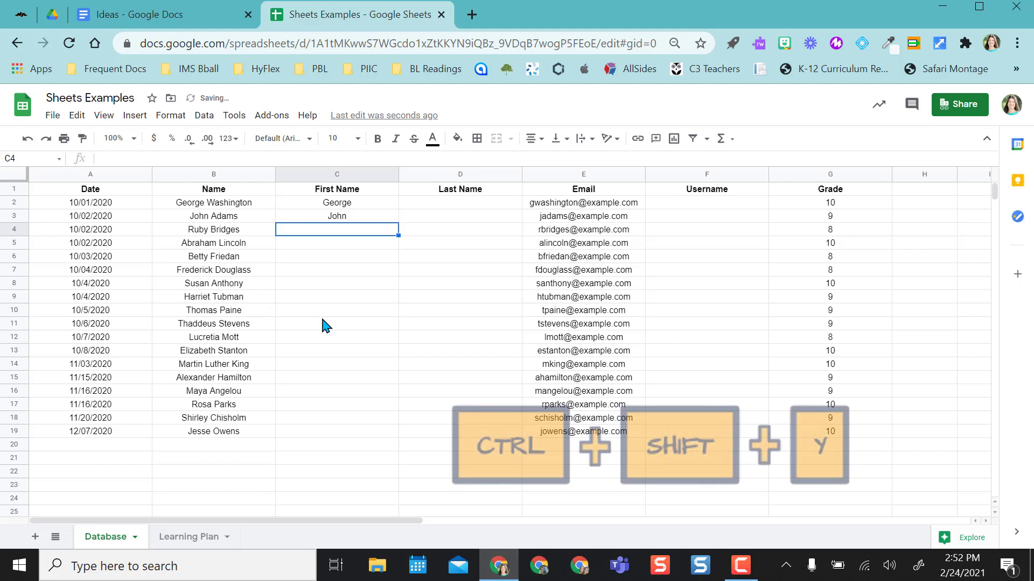
key(ctrl+shift+y)
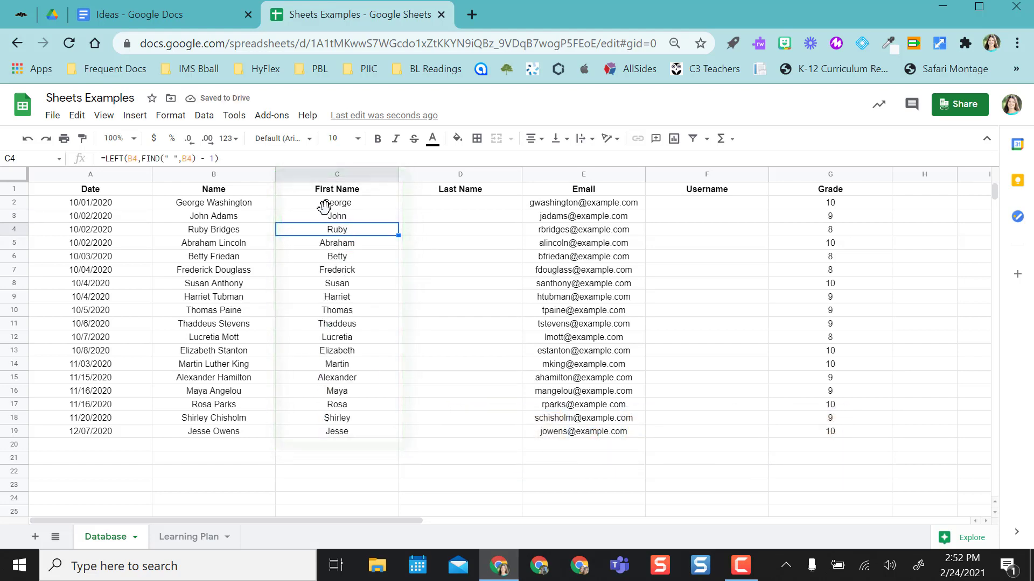
Step: Enter Washington and Adams in D2:D3, then accept Smart Fill for the remaining last names
click(442, 205)
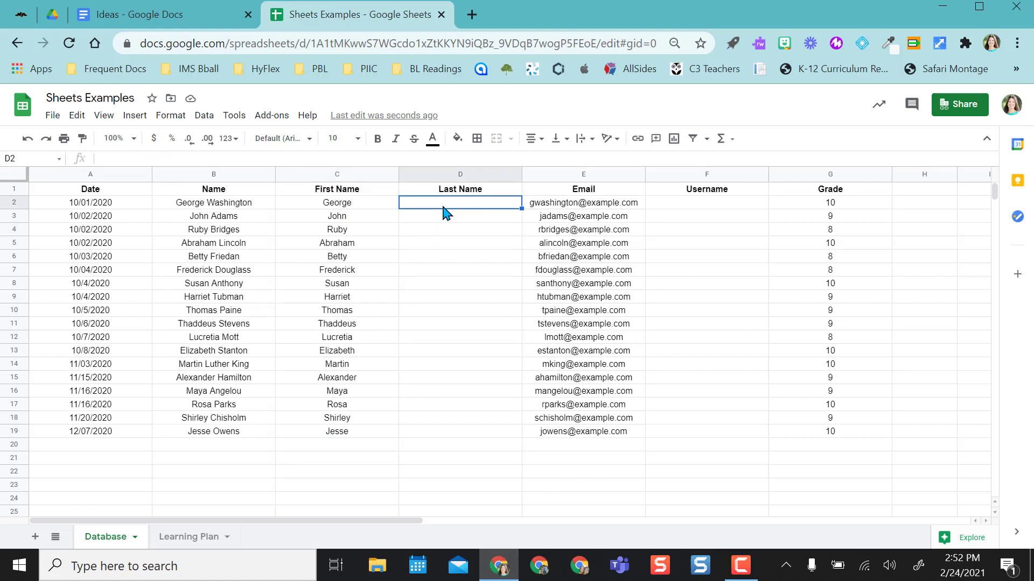
text(Washington)
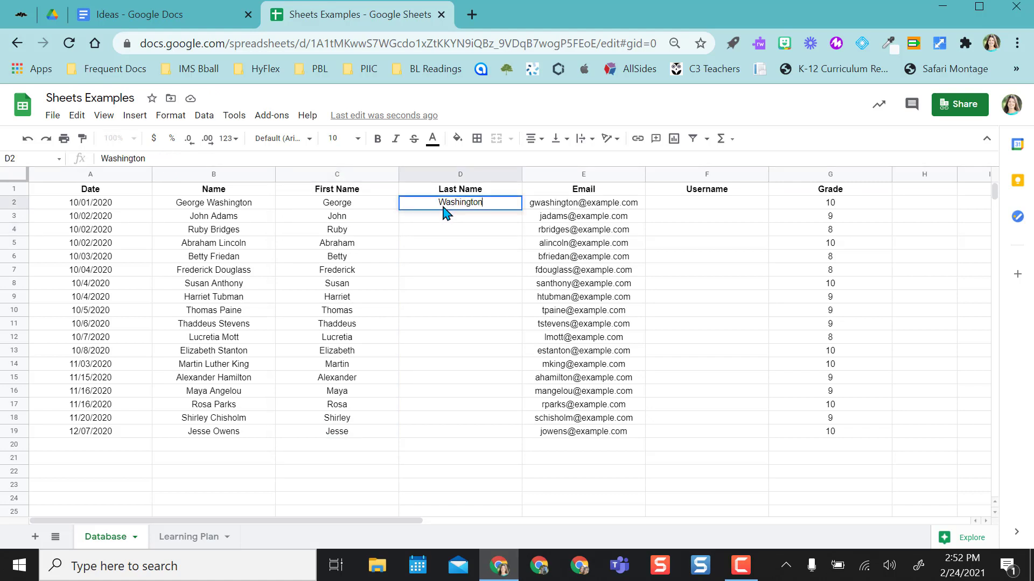
key(Return)
text(Adams)
key(Return)
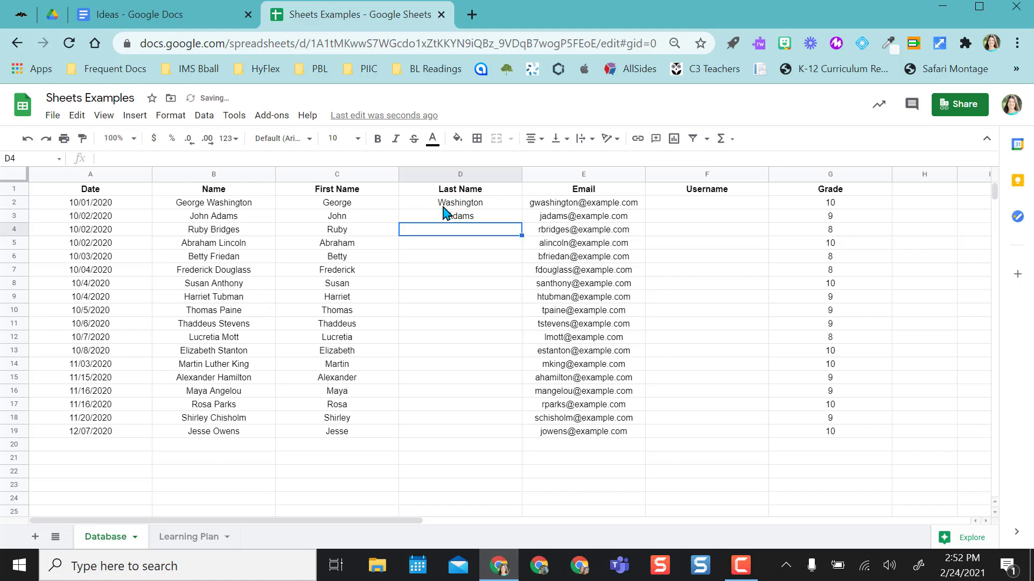
key(ctrl+shift+y)
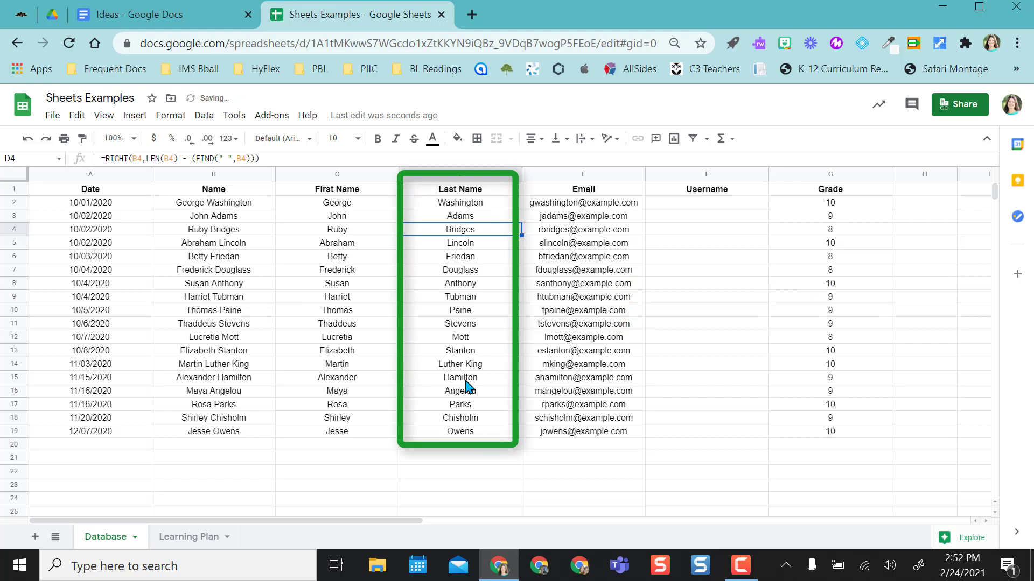
Step: Enter gwashington and jadams in F2:F3, then accept Smart Fill for the remaining usernames
click(713, 208)
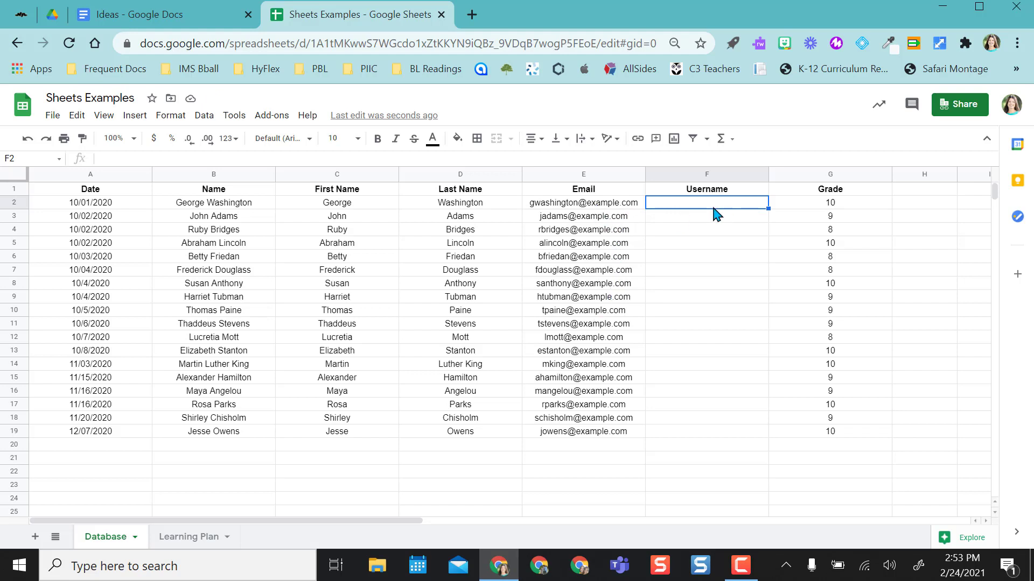
text(gwashing)
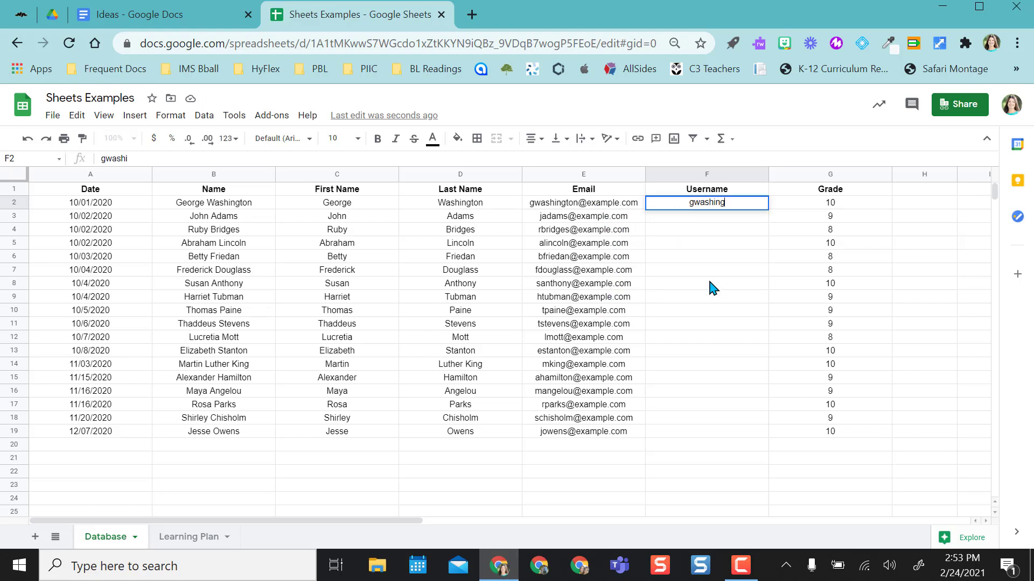
text(ton)
key(Return)
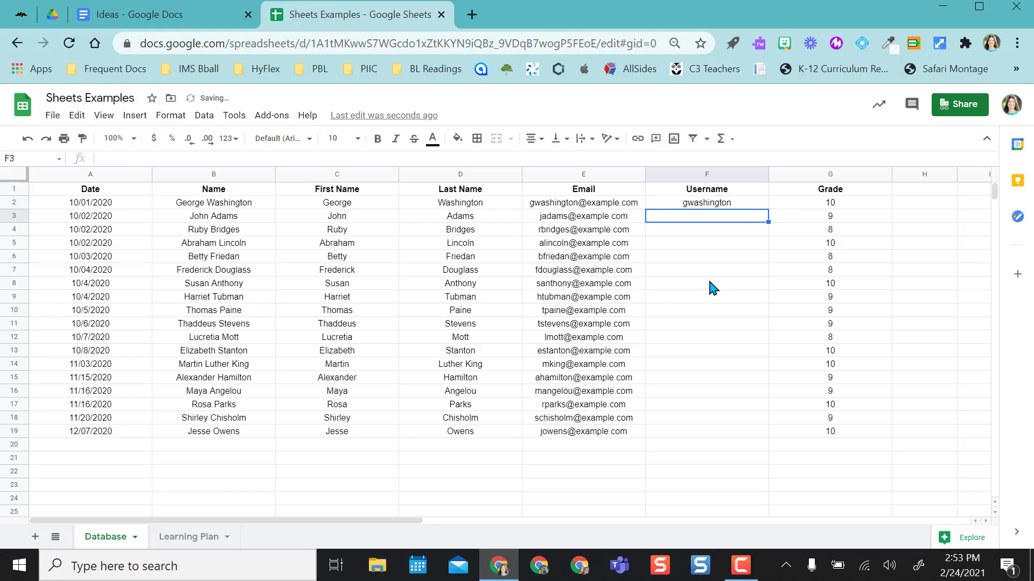
text(jadams)
key(Return)
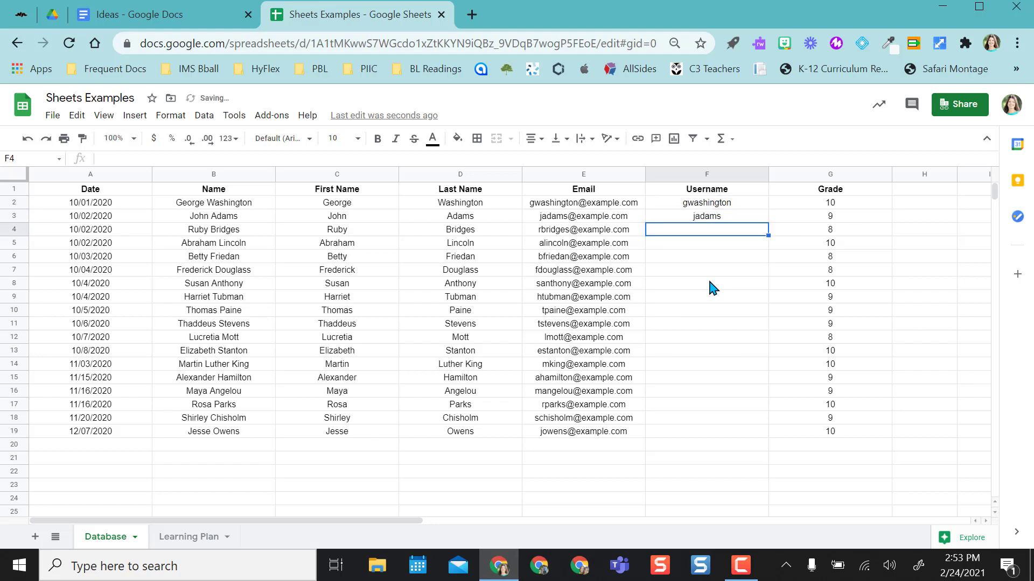
key(ctrl+shift+y)
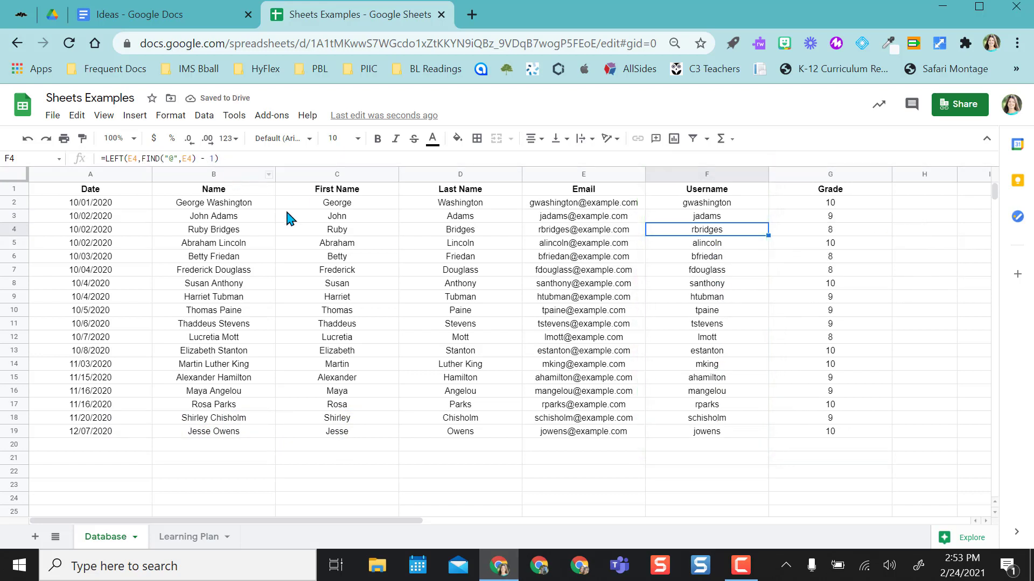
click(363, 490)
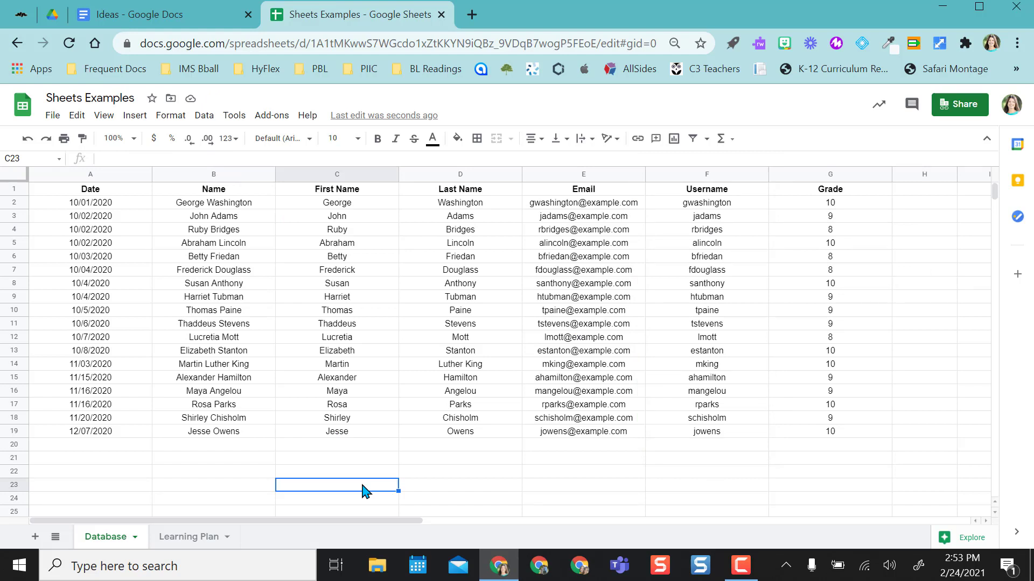